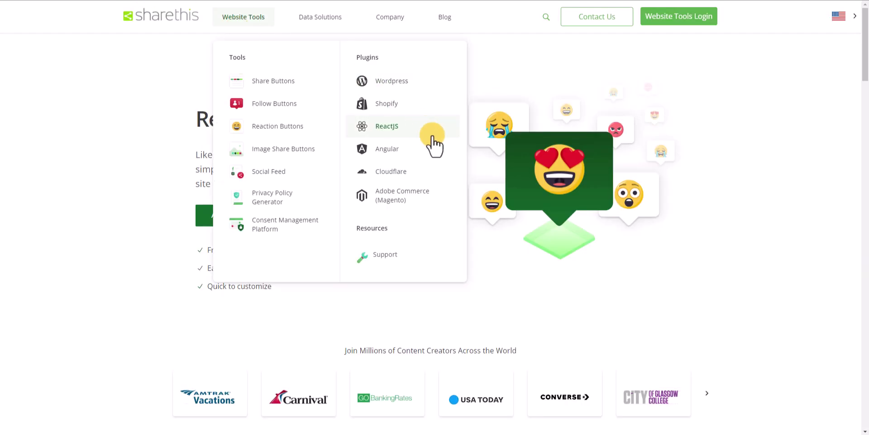
Go from the blog post to ShareThis's Reaction Buttons page under Website Tools.
click(428, 133)
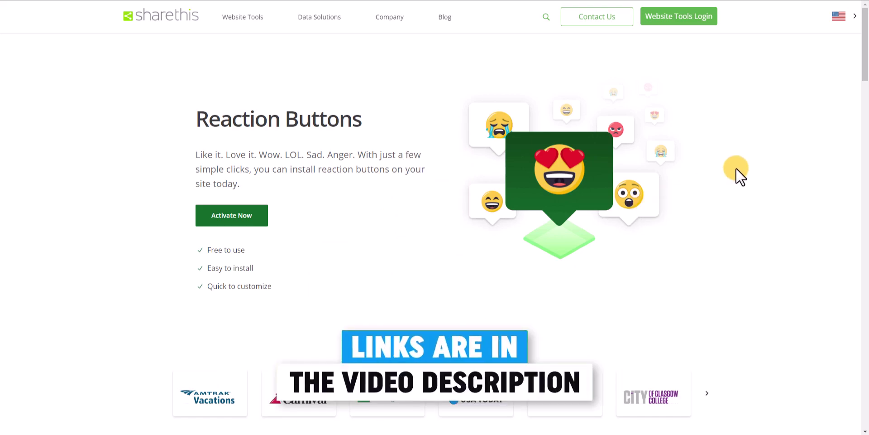
Log in to ShareThis Website Tools with Sign in with Google and your Google account.
click(681, 21)
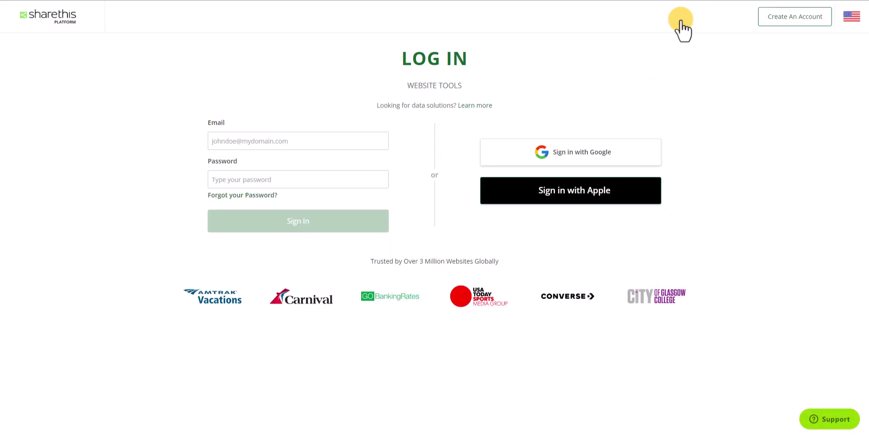
click(593, 154)
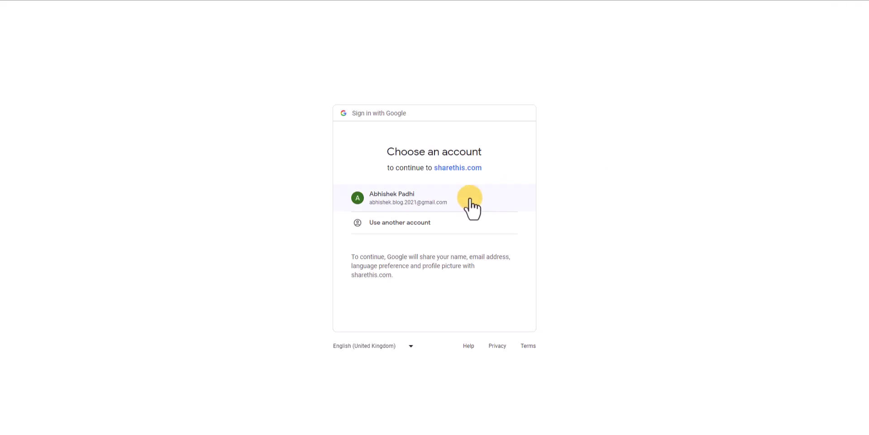
click(454, 202)
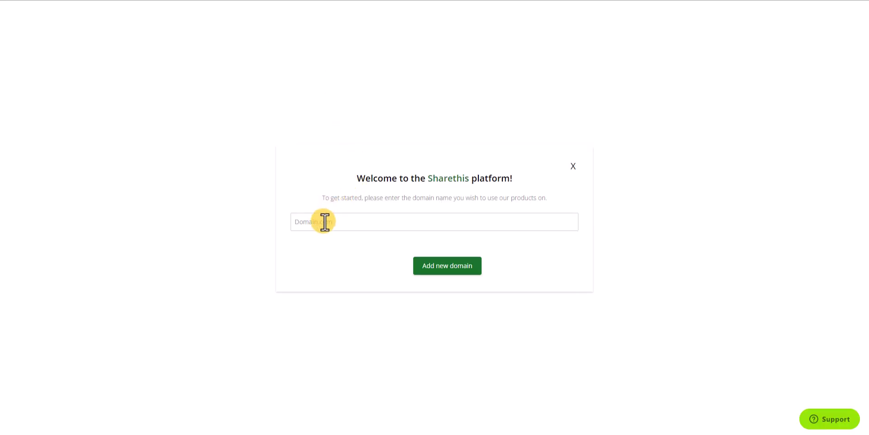
Paste mytest2022.blogspot.com into the domain field and add it as a new domain.
click(324, 221)
text(https://mytest2022.blogspot.com/)
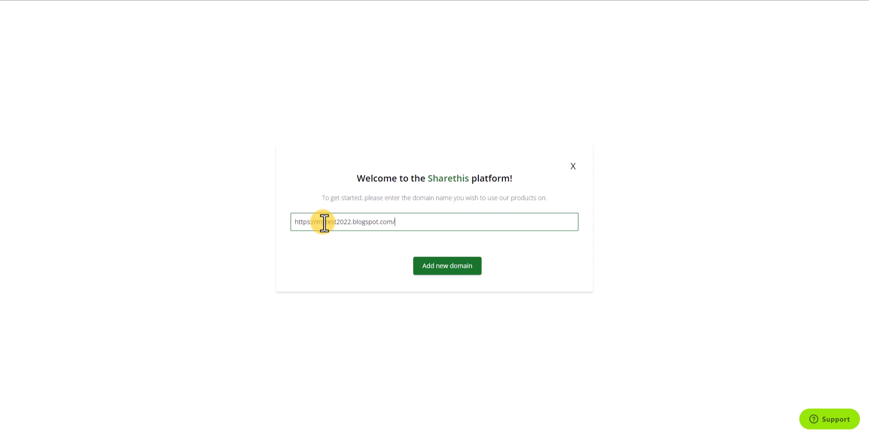
click(444, 269)
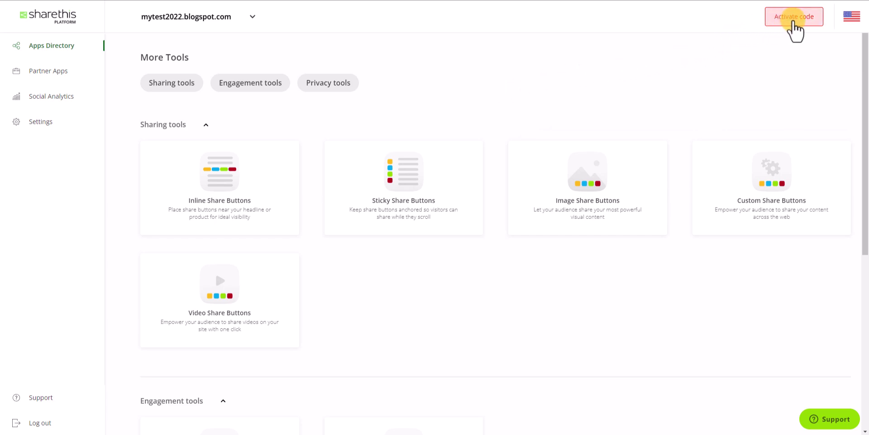
Copy the site's ShareThis activation script and return to the Blogger dashboard.
click(794, 21)
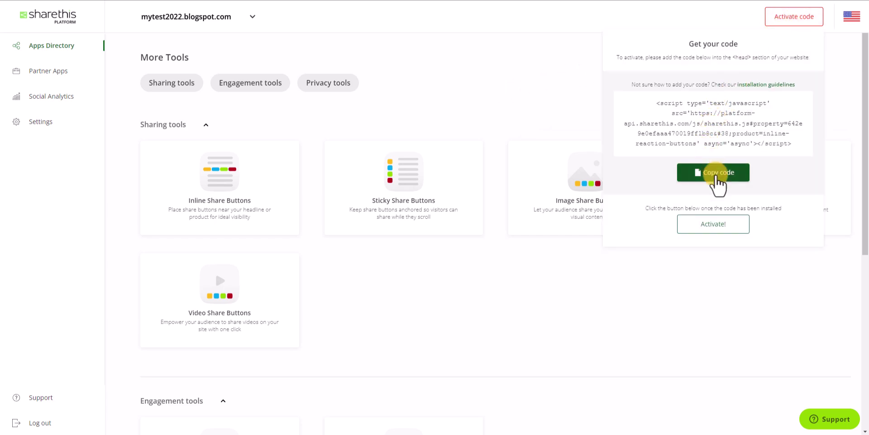
click(717, 177)
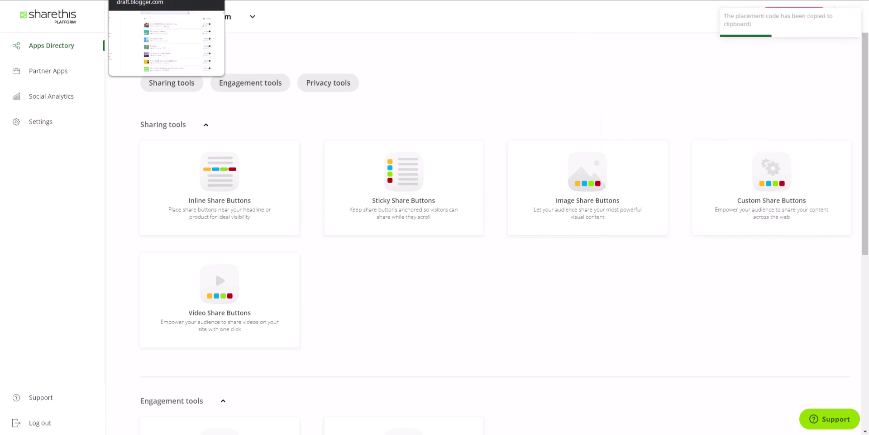
click(166, 0)
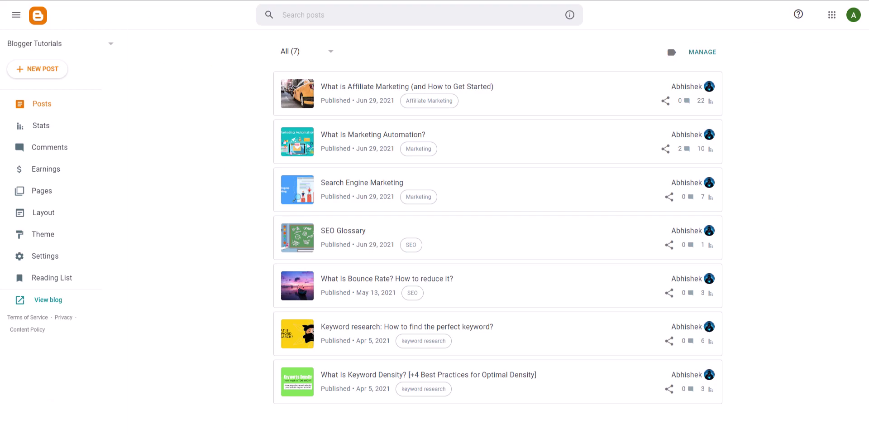
In the theme's Edit HTML, paste the ShareThis script below <!-- Blogger Scripts --> and save.
click(68, 232)
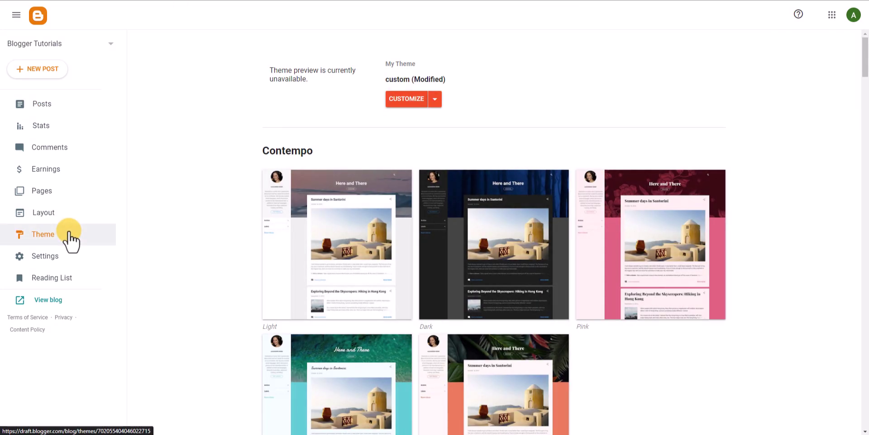
click(435, 100)
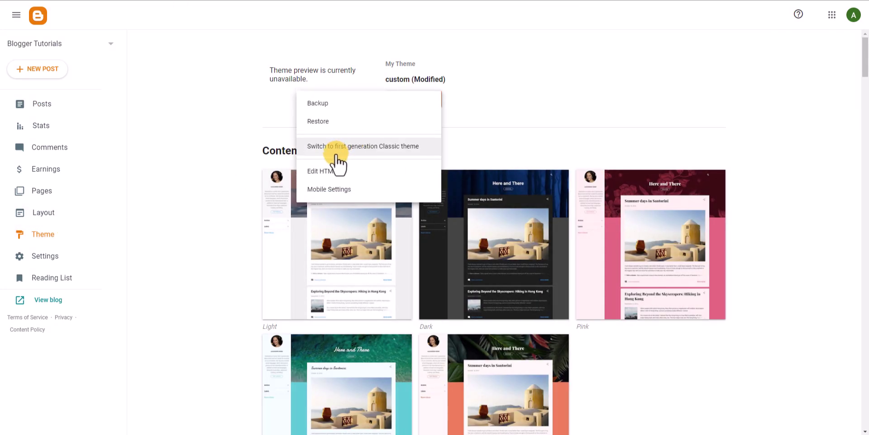
click(326, 171)
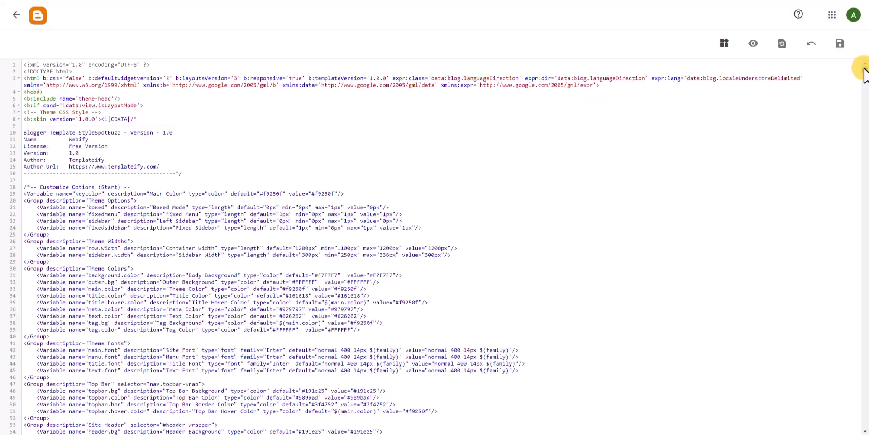
drag(865, 75, 865, 429)
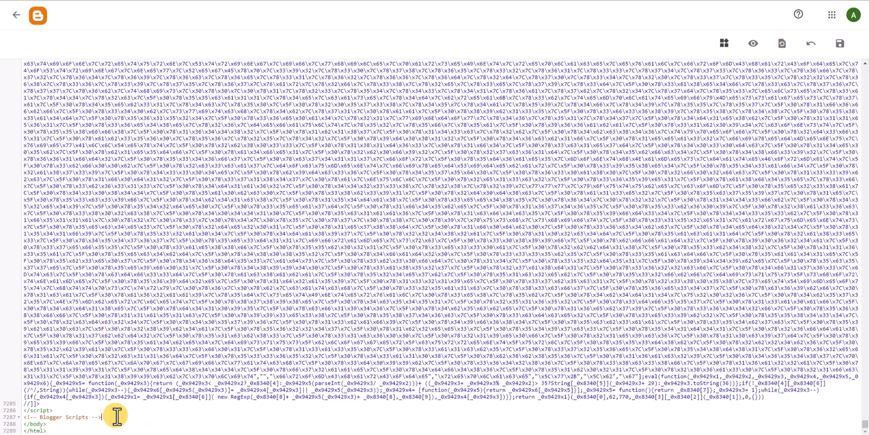
key(Return)
key(Return)
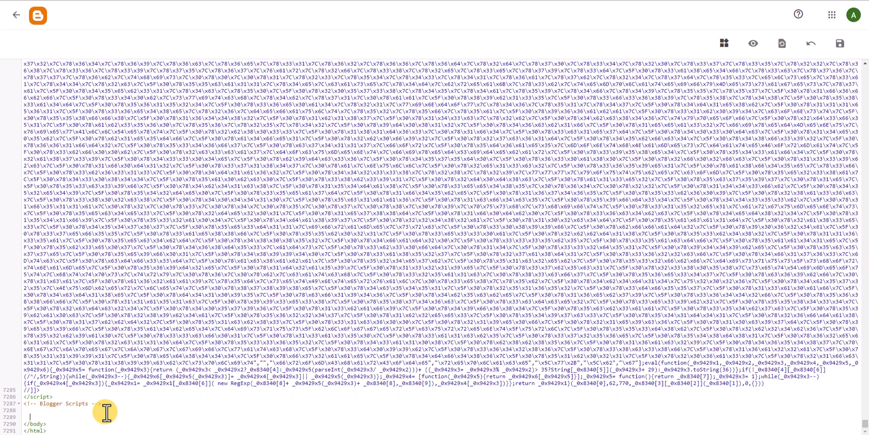
text(<script type='text/javascript' src='https://platform-api.sharethis.com/js/sharethis.js#property=642e9e0efaaa470019ff1b8c&#38;product=inline-reaction-buttons' async='async'></script>)
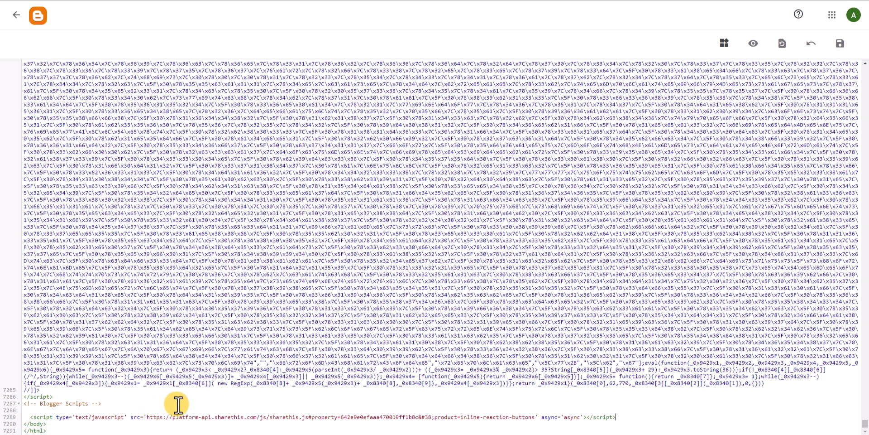
click(840, 44)
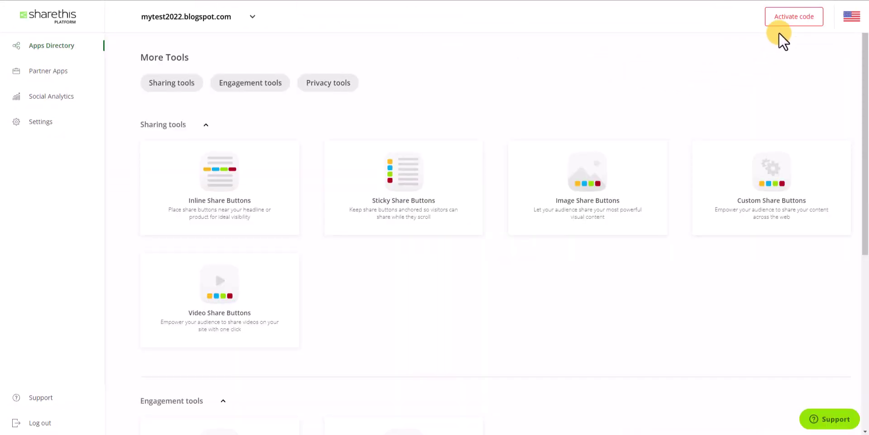
Enable the Reaction Buttons tool for the site and copy its placement code.
scroll(361, 303, down, 4)
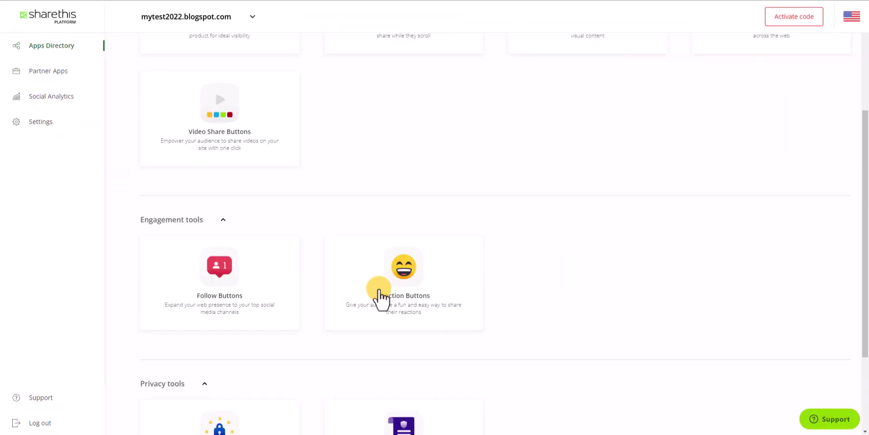
scroll(539, 238, down, 2)
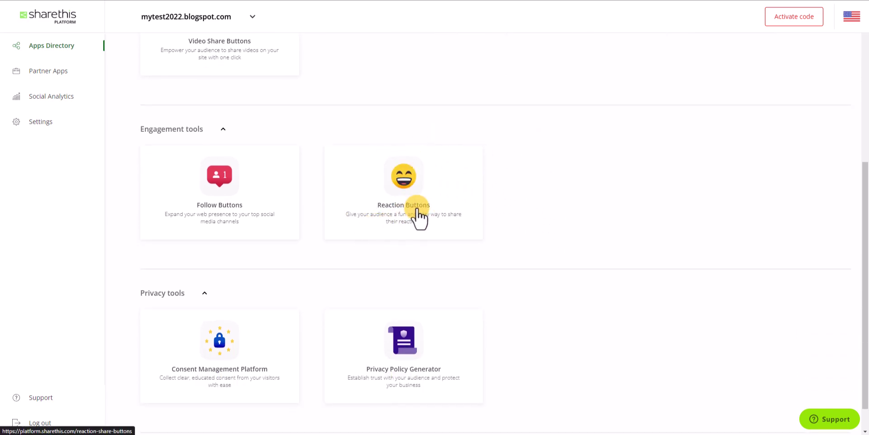
scroll(507, 193, up, 6)
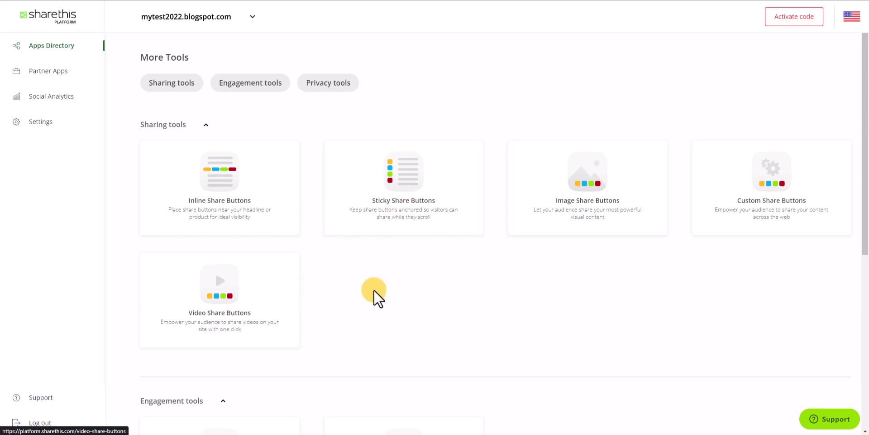
scroll(375, 295, down, 5)
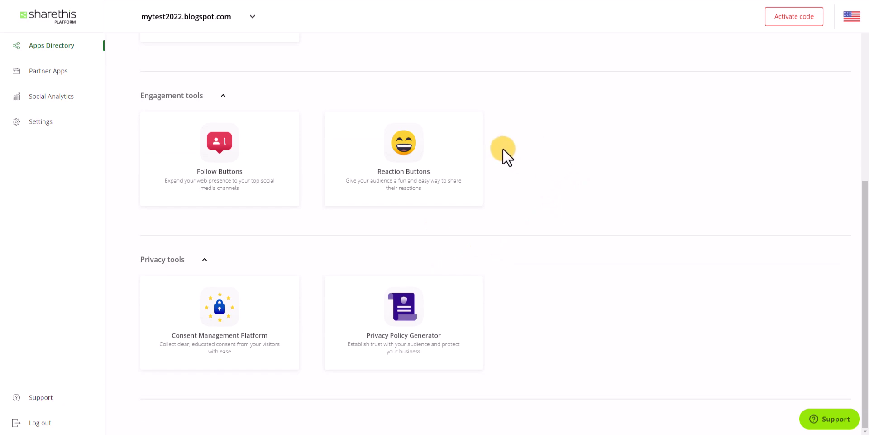
click(411, 153)
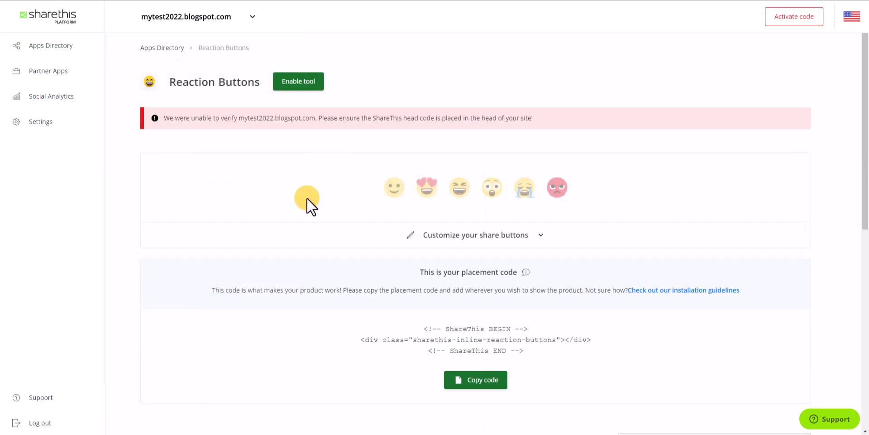
click(301, 86)
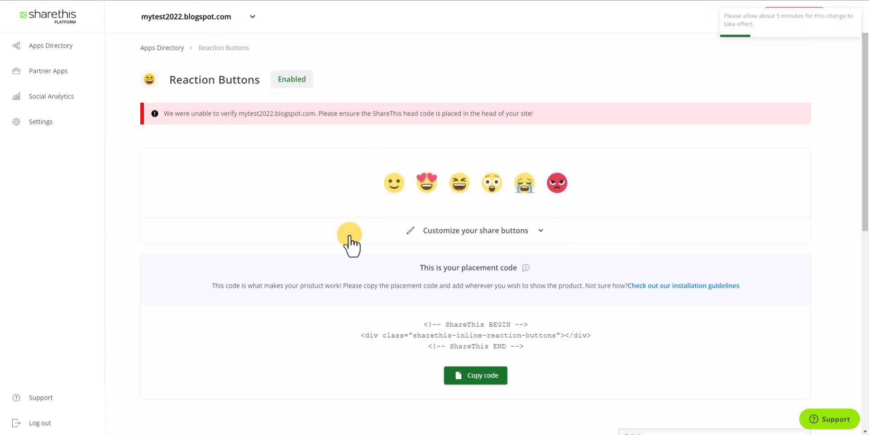
scroll(349, 244, down, 2)
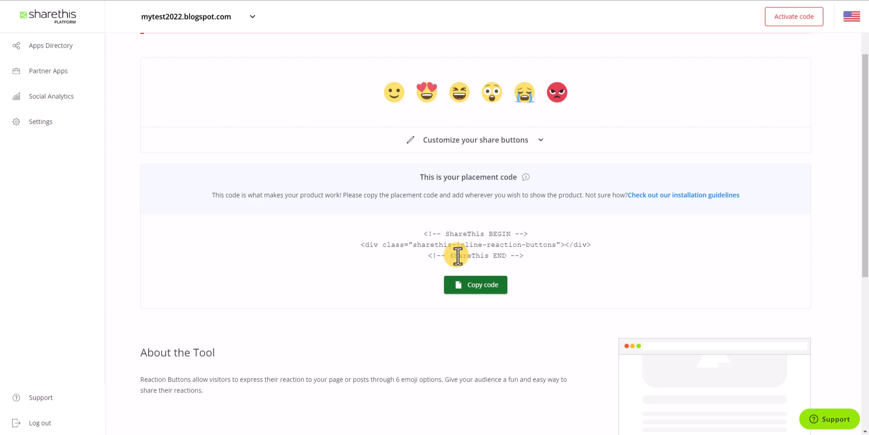
click(491, 294)
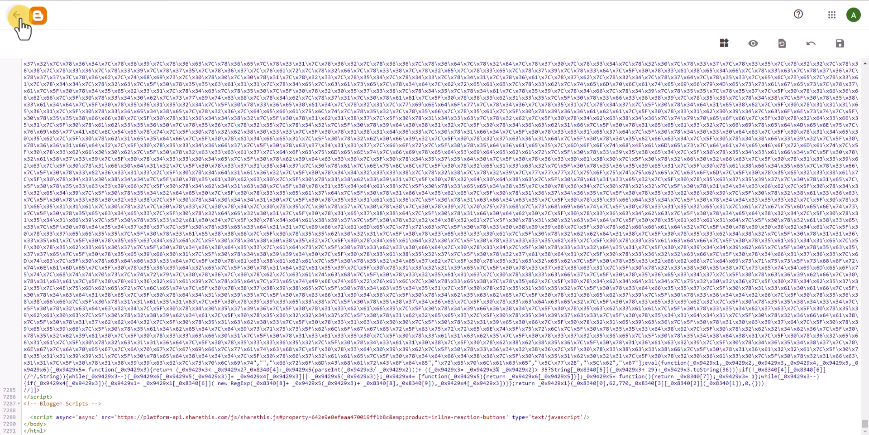
Paste the placement code after the last </p> in the Affiliate Marketing post's HTML view.
click(17, 16)
click(68, 105)
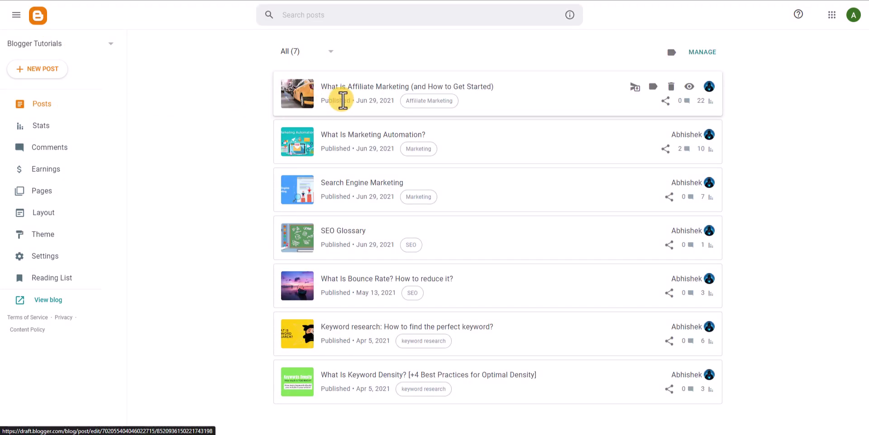
click(370, 90)
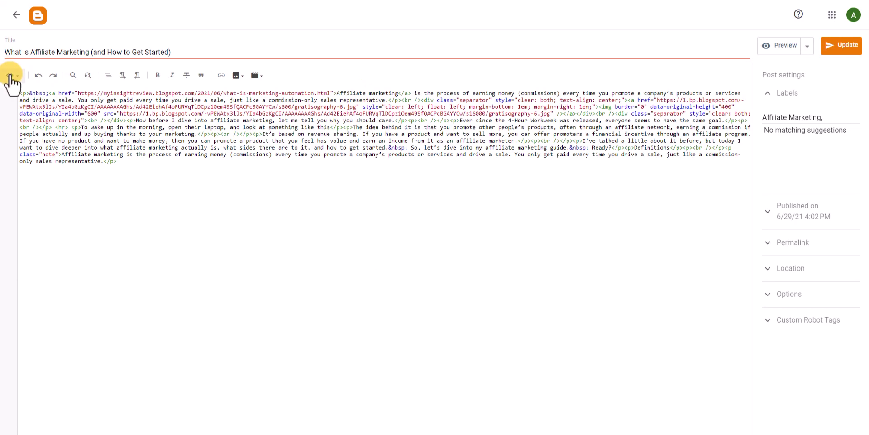
click(11, 76)
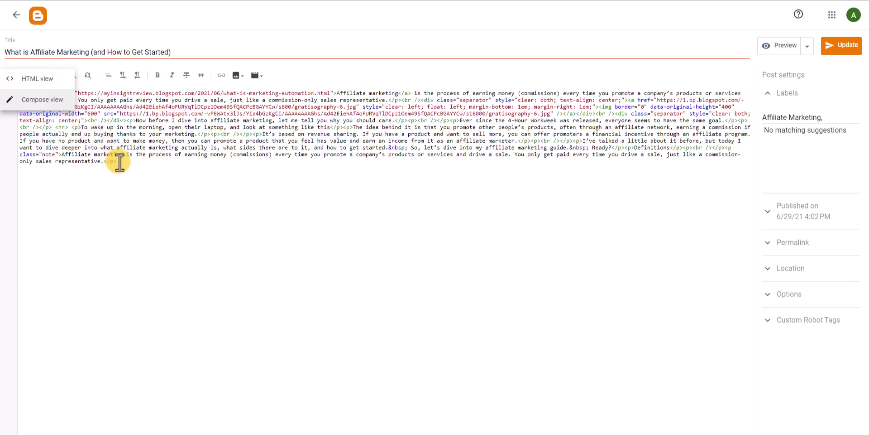
click(118, 161)
key(Return)
key(Return)
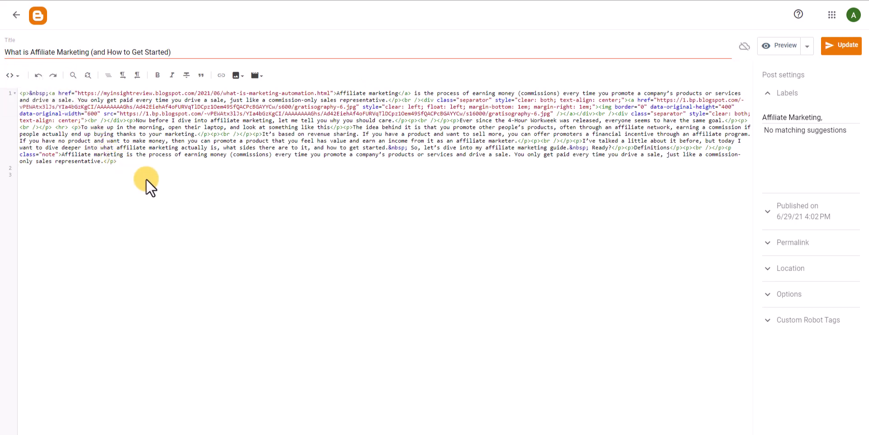
key(ctrl+v)
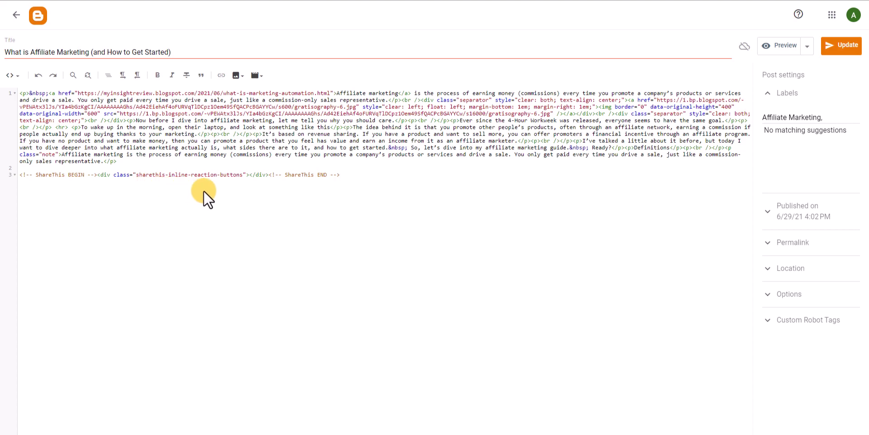
Update the post and preview it from the posts list.
click(837, 47)
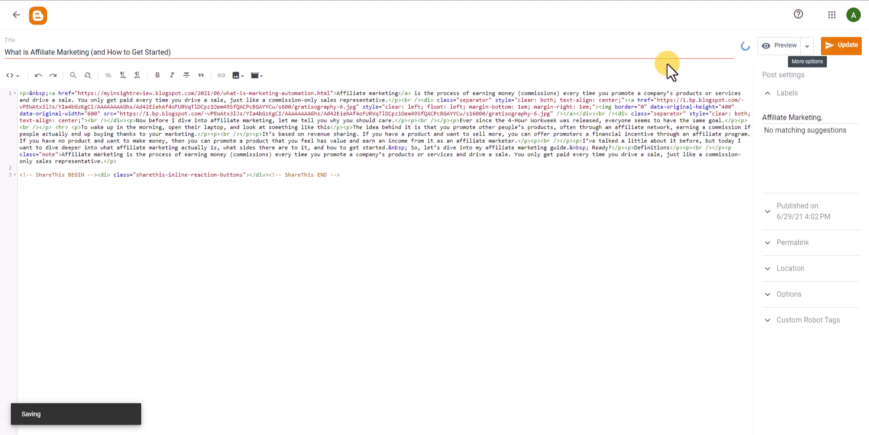
click(16, 15)
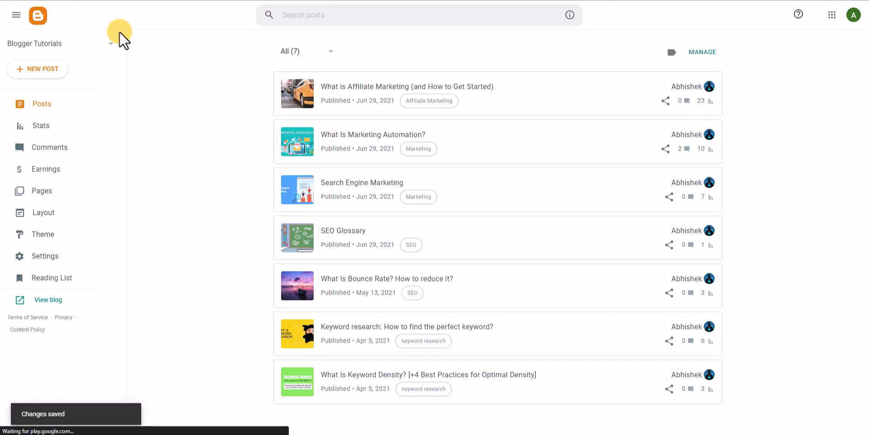
click(689, 86)
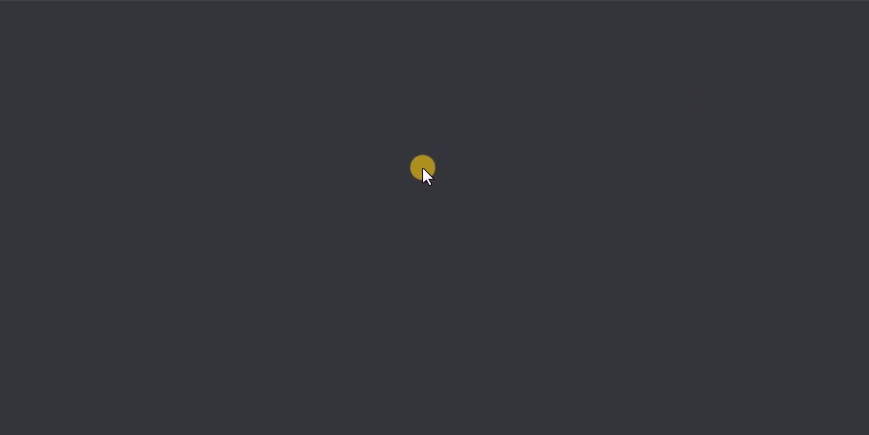
Scroll the preview to check the six reaction emoji buttons, each showing 0.
scroll(388, 229, down, 10)
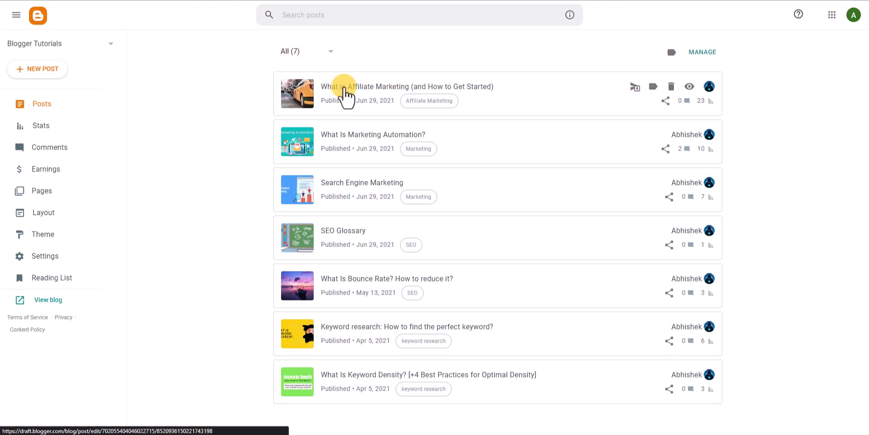
Delete the ShareThis snippet line from the Affiliate Marketing post's HTML and update the post.
click(343, 93)
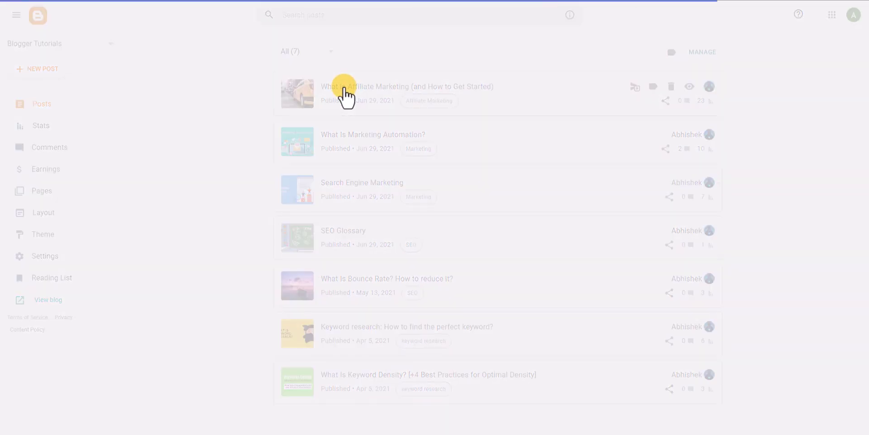
drag(348, 176, 15, 179)
key(BackSpace)
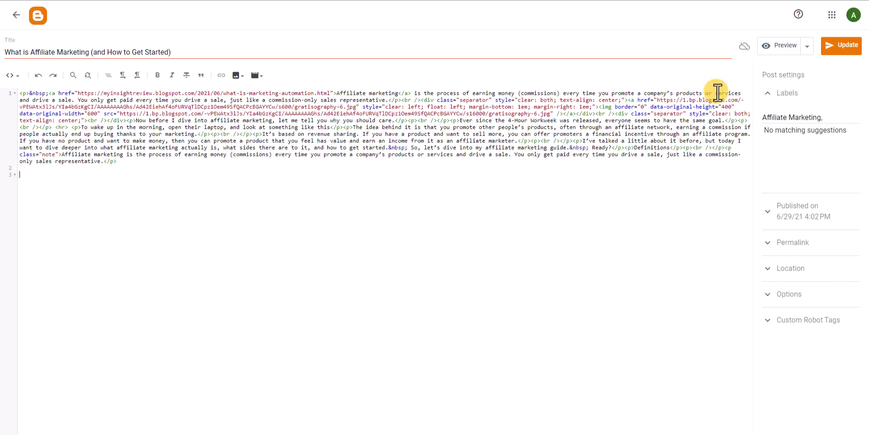
click(843, 49)
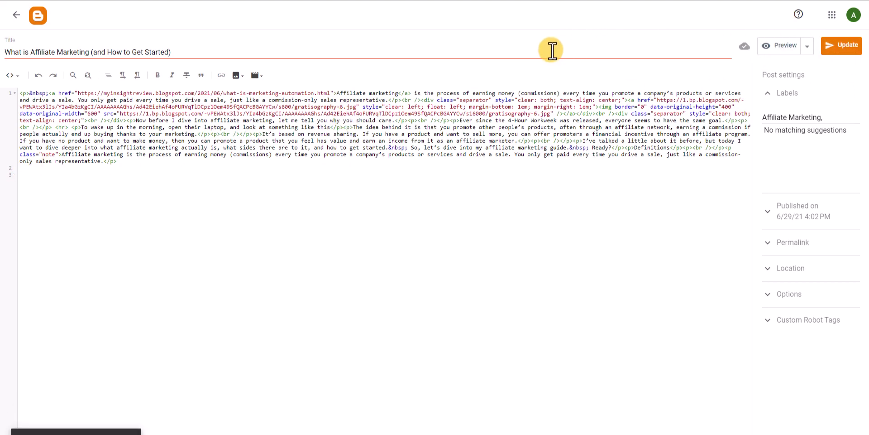
click(17, 15)
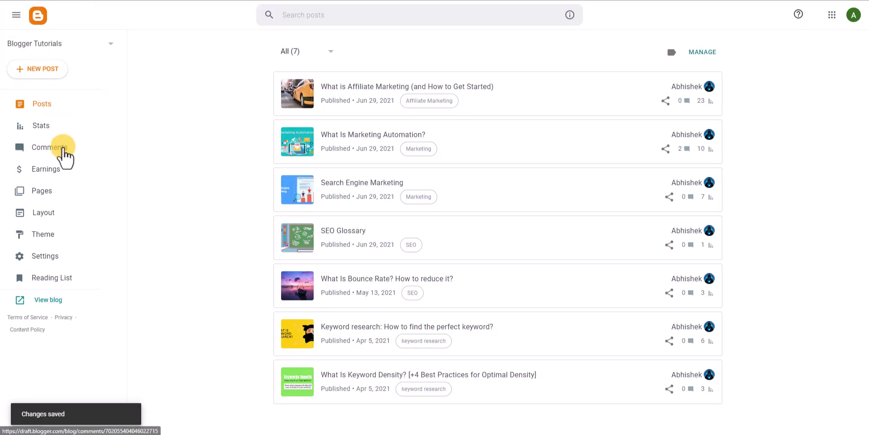
Open Edit HTML from the Customize menu on Blogger's Theme page.
click(55, 236)
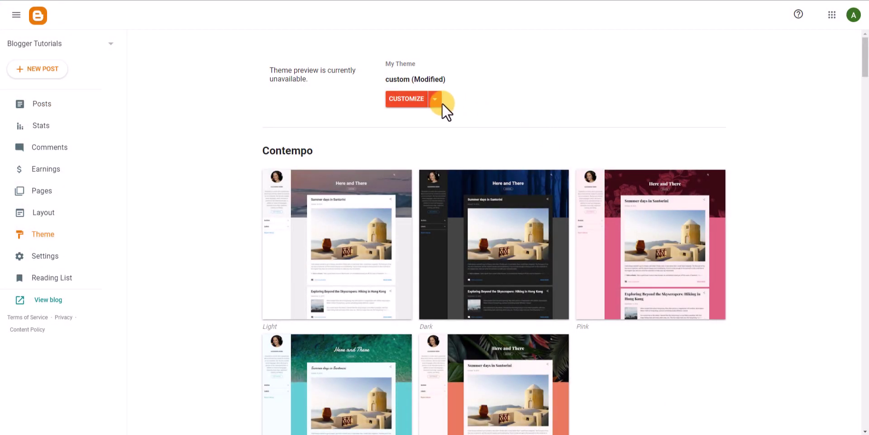
click(442, 103)
click(362, 171)
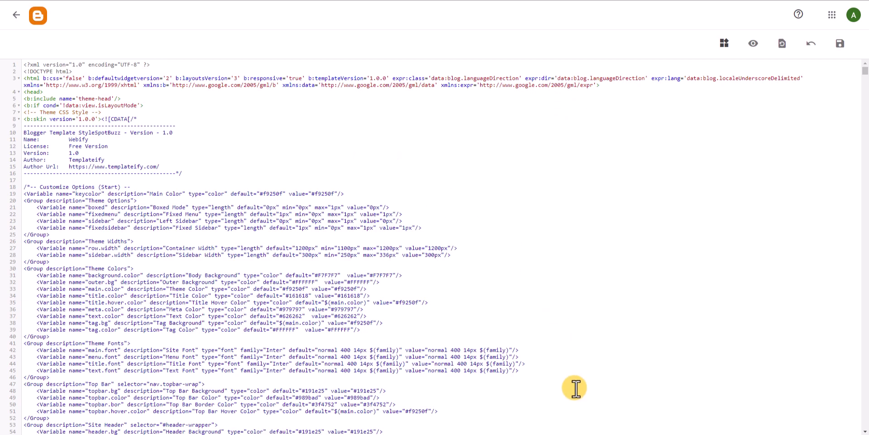
Copy <data:post.body/> from the note and search the theme code for it.
key(alt+Tab)
click(241, 63)
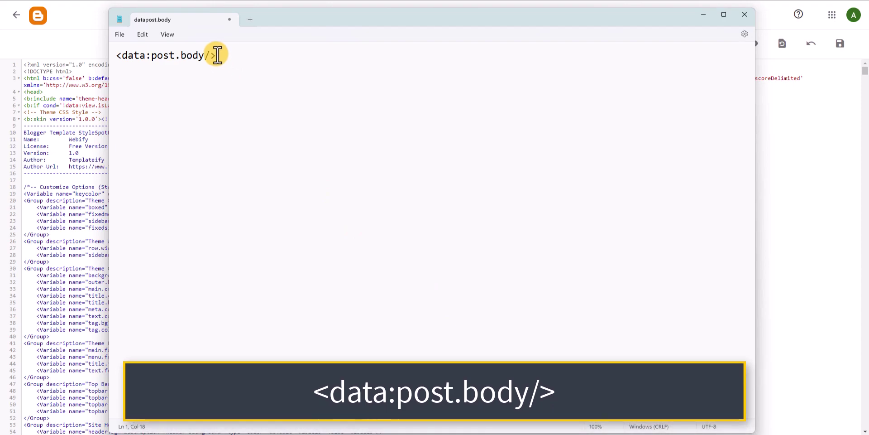
drag(218, 55, 118, 55)
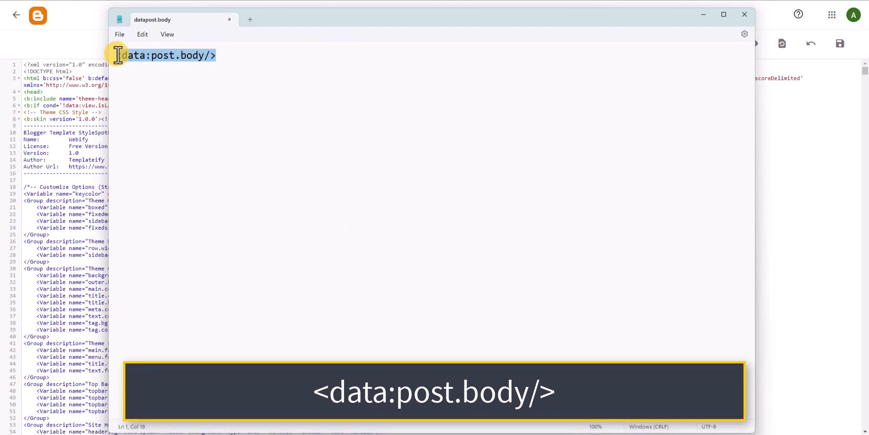
click(703, 16)
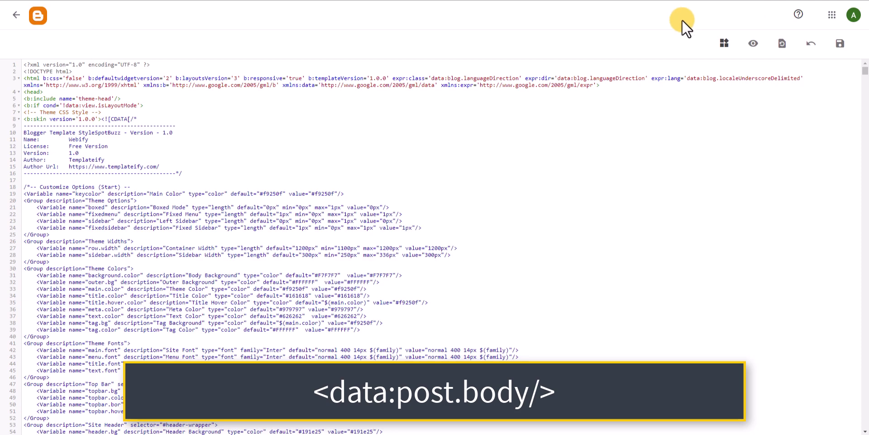
click(160, 117)
key(ctrl+f)
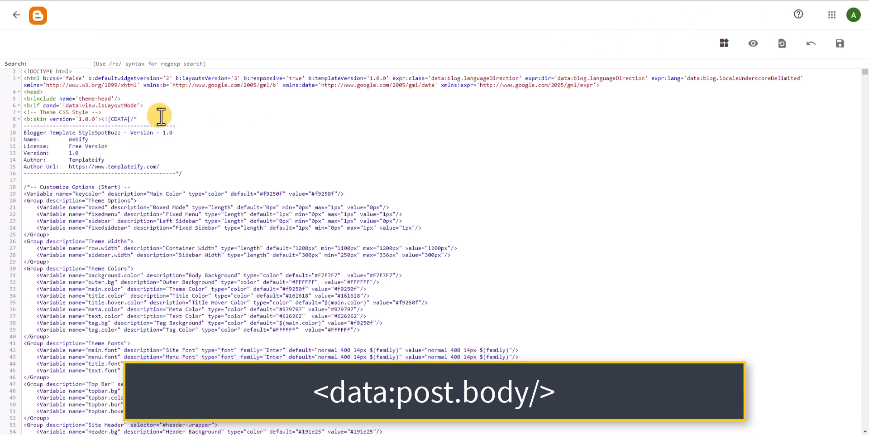
key(ctrl+v)
key(Return)
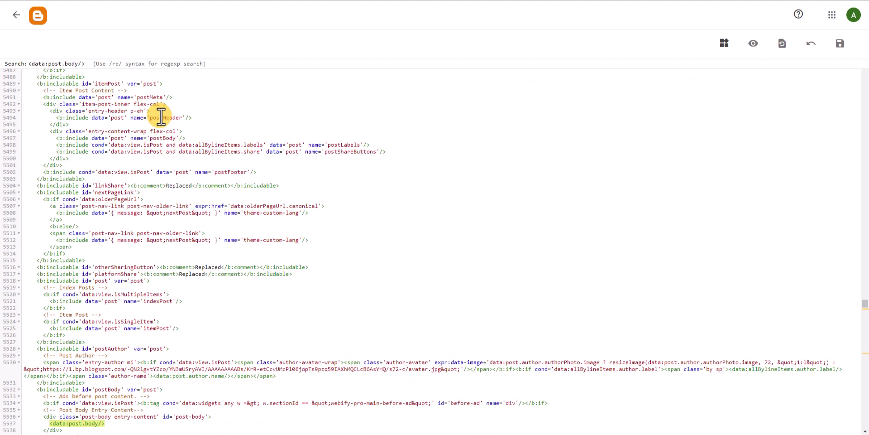
Jump to the next <data:post.body/> match at line 6502 and add an empty line below it.
key(Return)
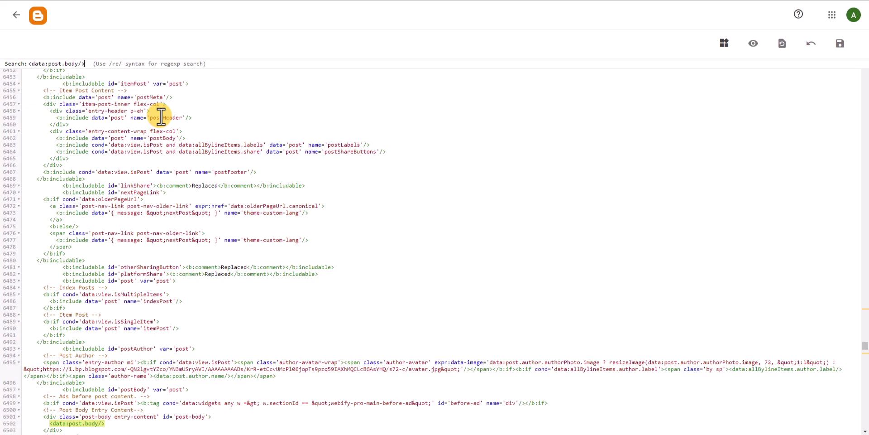
scroll(164, 247, down, 6)
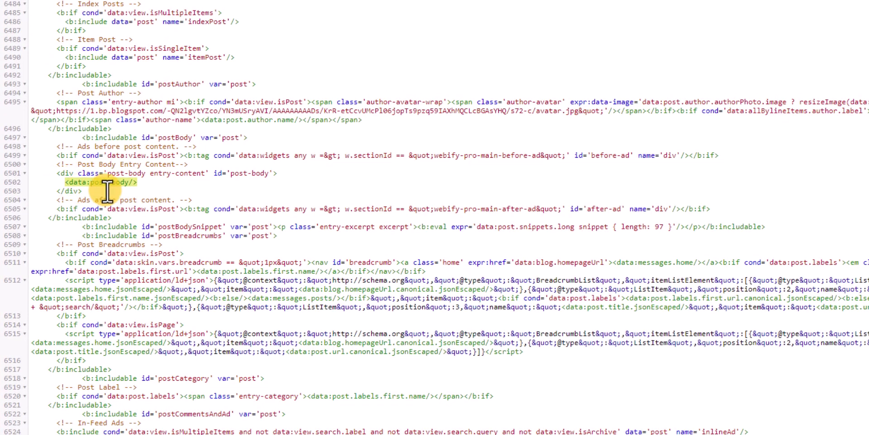
click(145, 184)
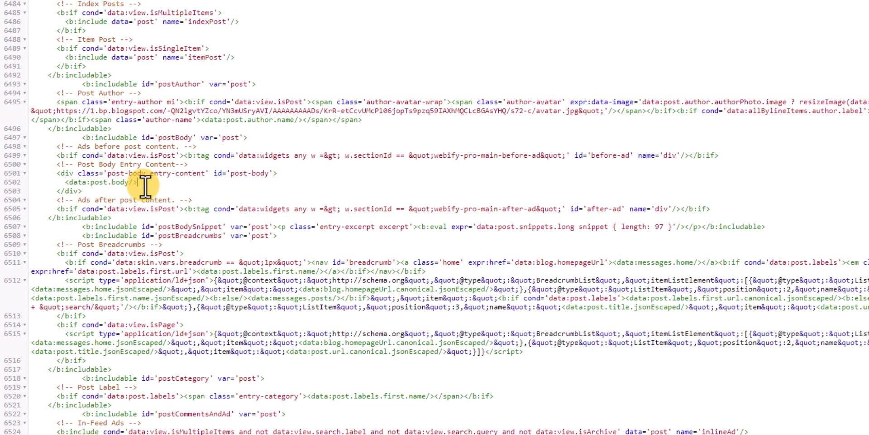
key(Return)
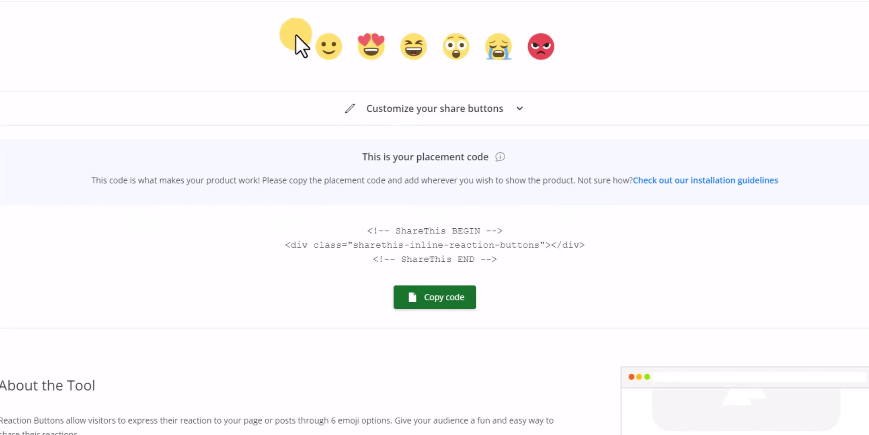
Paste the ShareThis reaction-buttons code on the empty line after <data:post.body/> and save the theme.
click(439, 308)
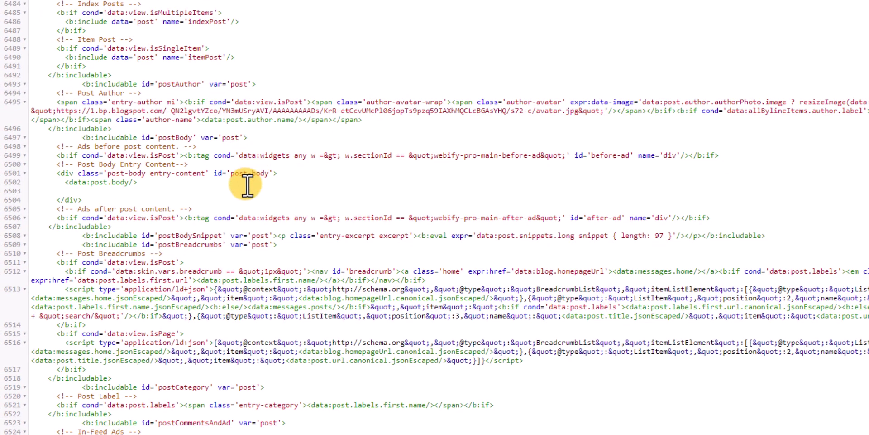
click(238, 189)
key(ctrl+v)
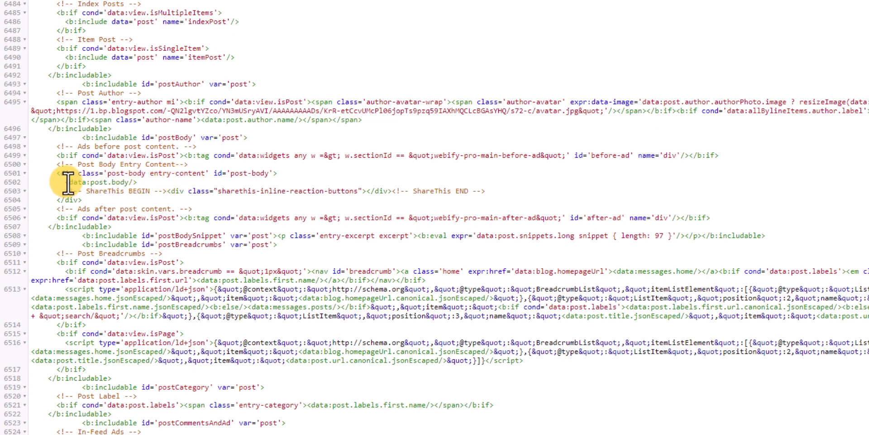
drag(68, 182, 142, 185)
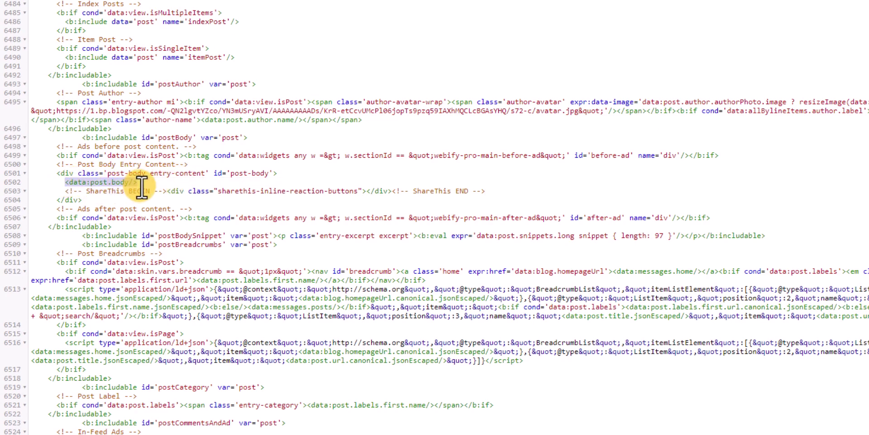
click(142, 185)
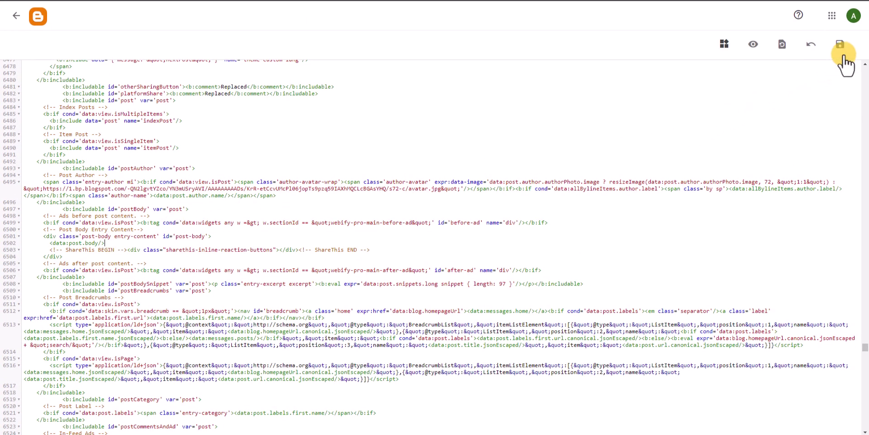
click(843, 56)
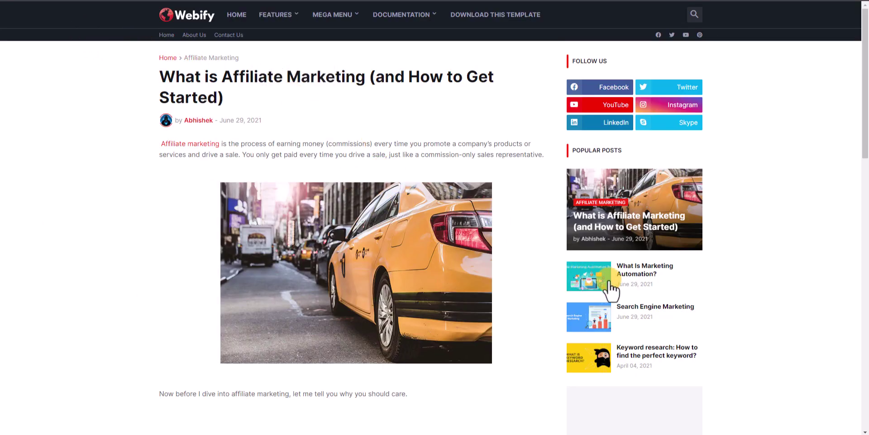
Open the What Is Marketing Automation? post from the popular posts and scroll through it.
click(642, 274)
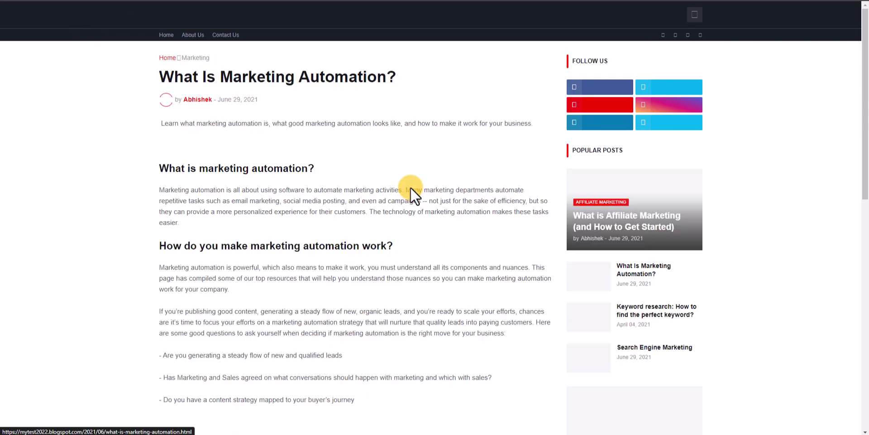
scroll(389, 195, down, 10)
scroll(399, 223, down, 5)
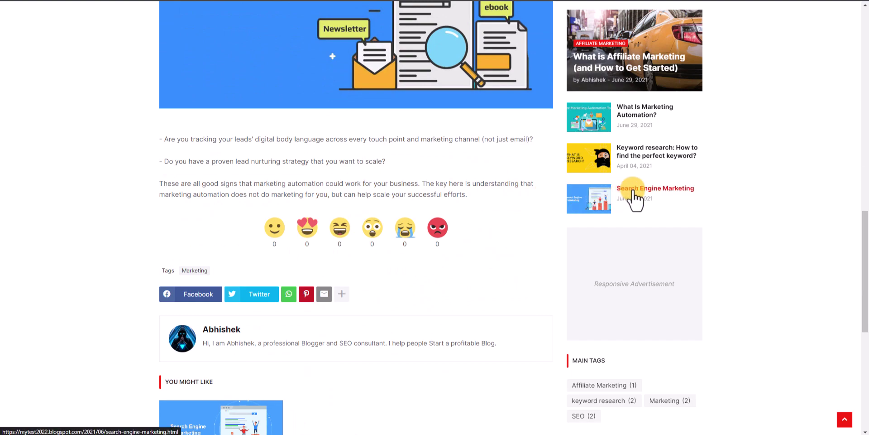
Open the Keyword research post and scroll to its six reaction emojis at zero.
click(644, 157)
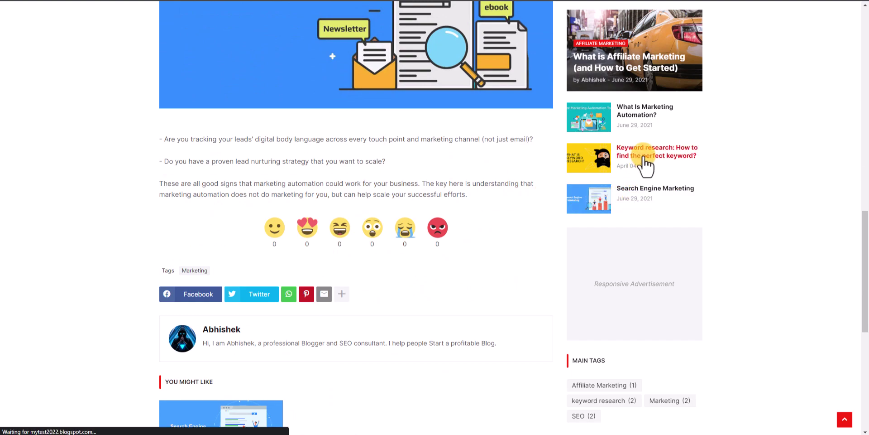
scroll(482, 229, down, 15)
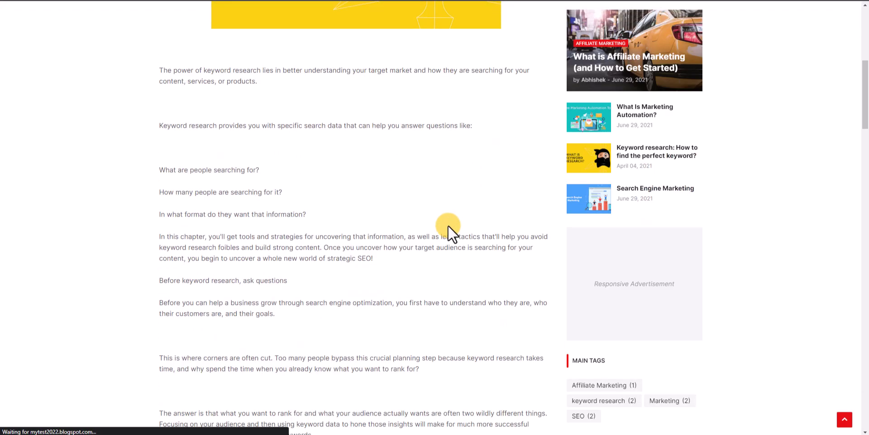
scroll(433, 223, down, 20)
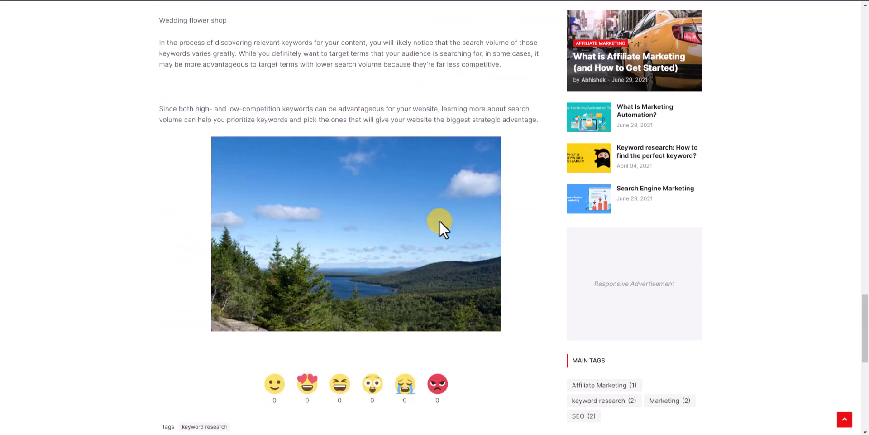
scroll(438, 226, up, 9)
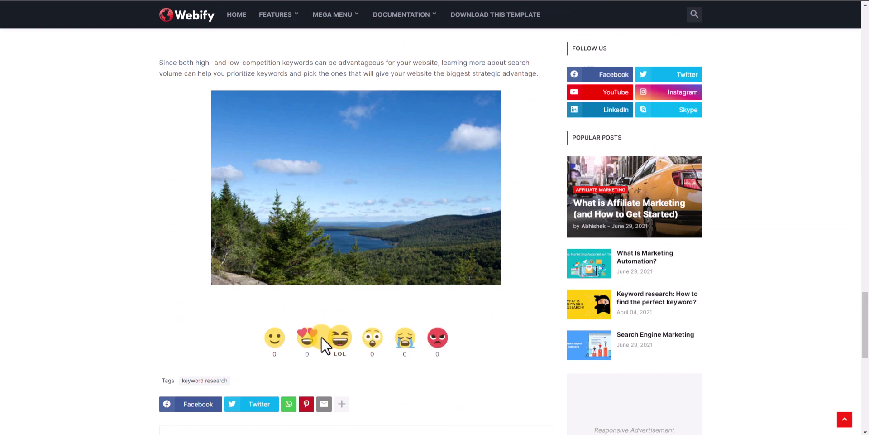
Give the Keyword research post a Love reaction, then react wow on What Is Marketing Automation?
click(308, 344)
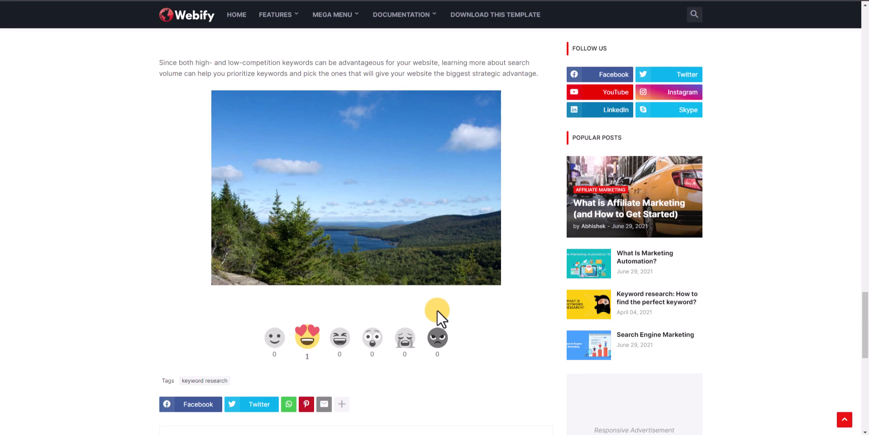
scroll(451, 280, down, 2)
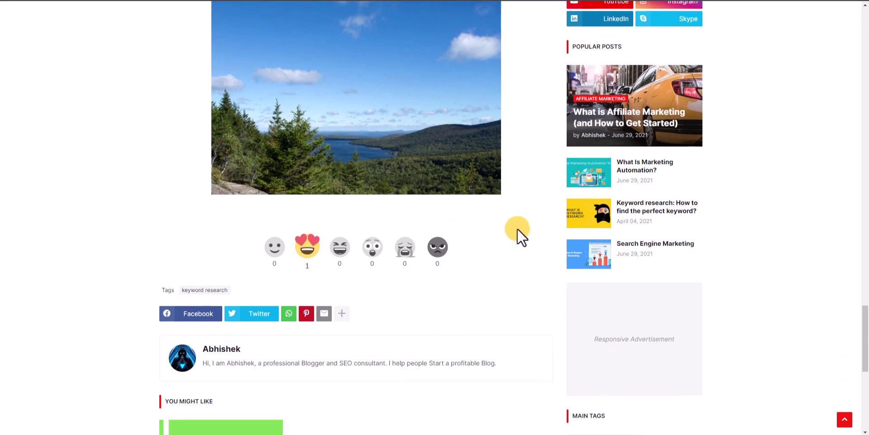
click(638, 170)
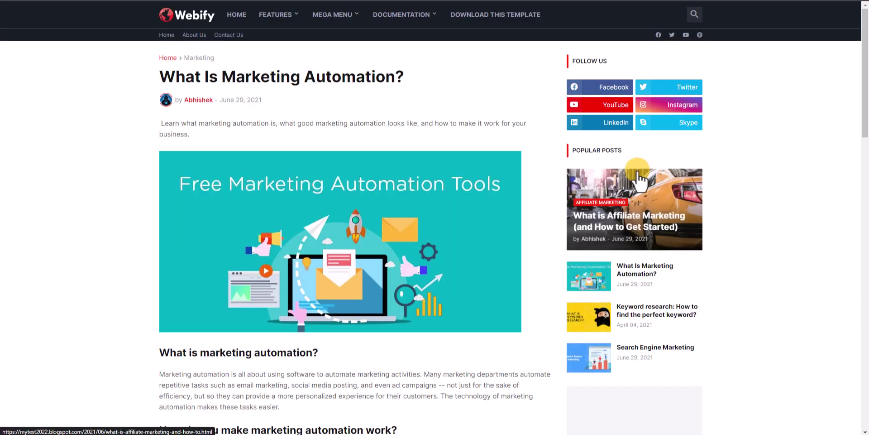
scroll(403, 243, down, 15)
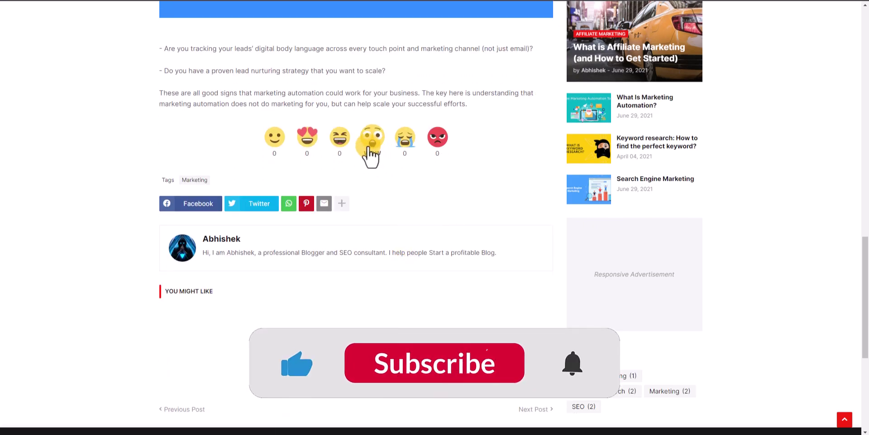
click(372, 147)
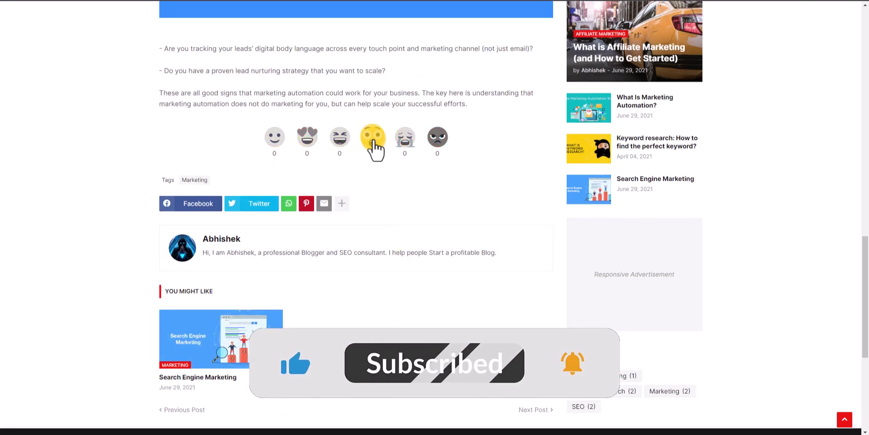